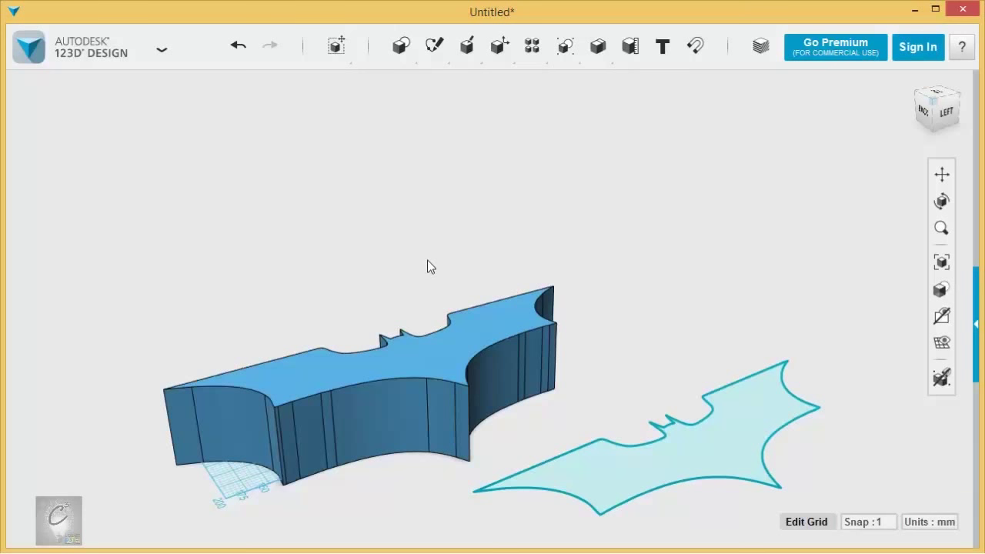
Step: Delete the old bat solid and bat sketch from the scene
mouse_move(420, 257)
right_mouse_down()
mouse_move(457, 194)
mouse_move(462, 237)
mouse_move(433, 240)
mouse_move(423, 252)
mouse_move(440, 225)
mouse_move(414, 167)
mouse_move(791, 274)
mouse_move(767, 279)
mouse_move(781, 257)
mouse_move(803, 273)
mouse_move(809, 259)
mouse_move(808, 279)
mouse_move(811, 267)
mouse_move(705, 270)
mouse_move(695, 259)
mouse_move(695, 269)
right_mouse_up()
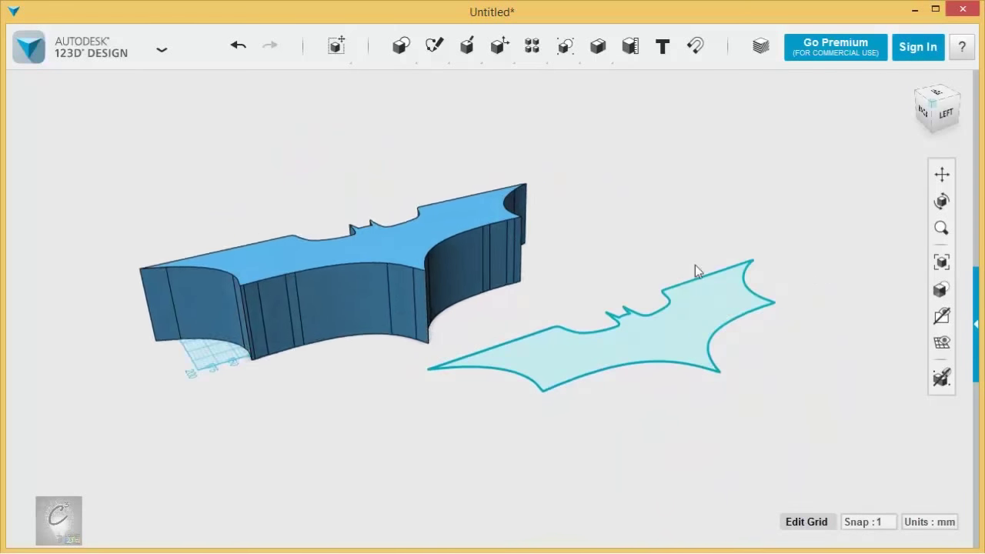
mouse_move(487, 321)
right_mouse_down()
mouse_move(549, 330)
mouse_move(565, 344)
mouse_move(555, 313)
mouse_move(562, 331)
mouse_move(526, 346)
mouse_move(624, 325)
mouse_move(637, 301)
mouse_move(777, 350)
mouse_move(774, 330)
mouse_move(792, 326)
mouse_move(725, 346)
mouse_move(712, 324)
right_mouse_up()
mouse_move(642, 324)
right_mouse_down()
mouse_move(697, 325)
mouse_move(598, 268)
mouse_move(664, 260)
mouse_move(686, 279)
mouse_move(660, 264)
right_mouse_up()
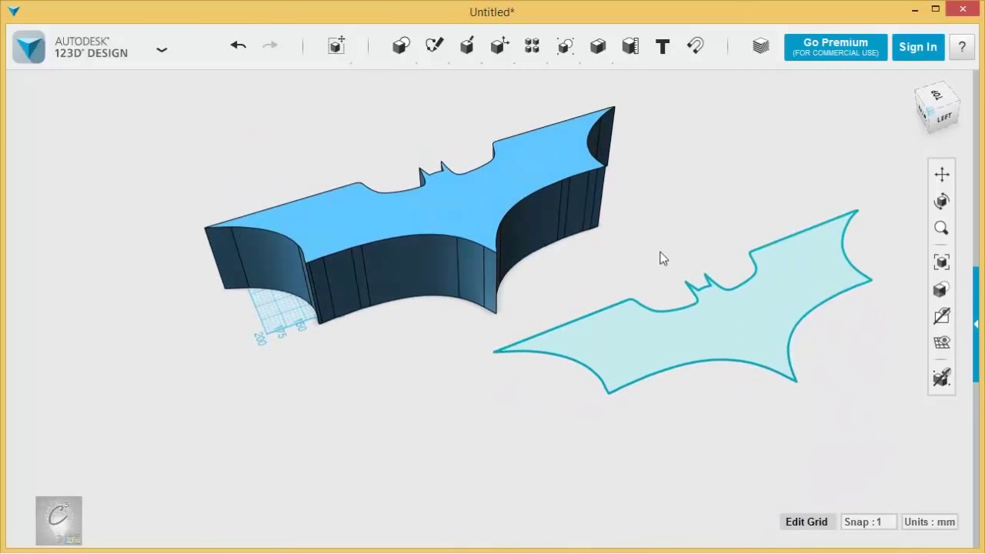
left_click_drag(257, 115, 887, 443)
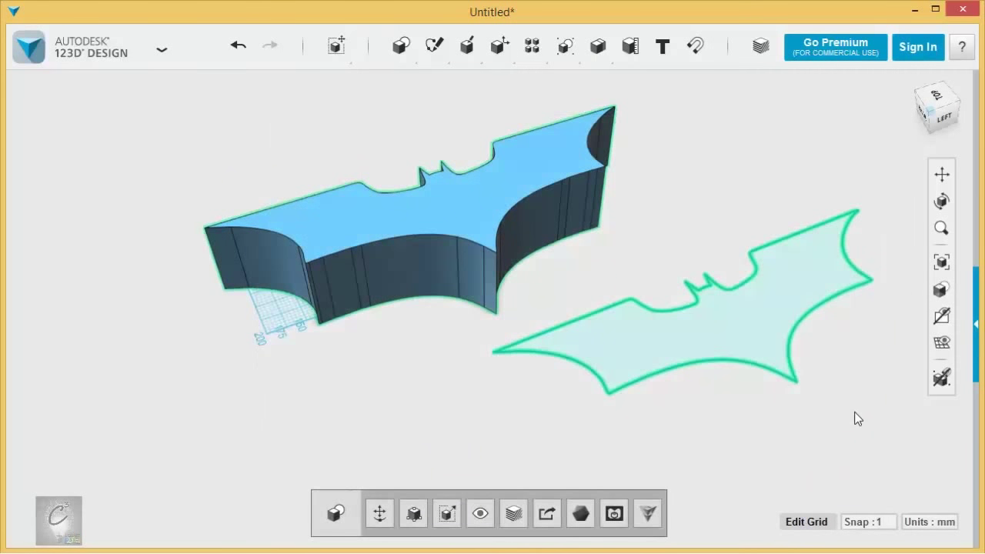
key("Delete")
Step: Import Bat symbol.svg as a sketch
left_click(116, 51)
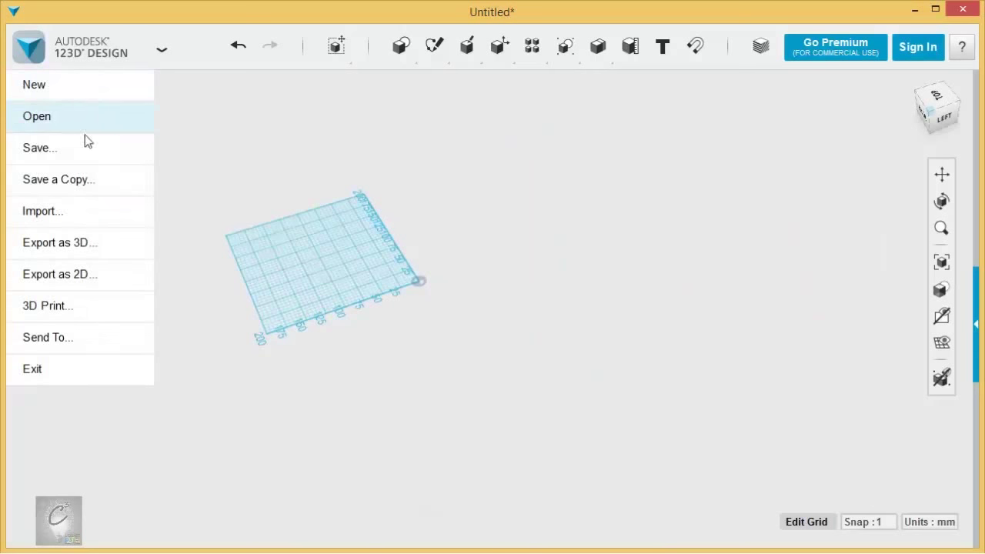
mouse_move(68, 210)
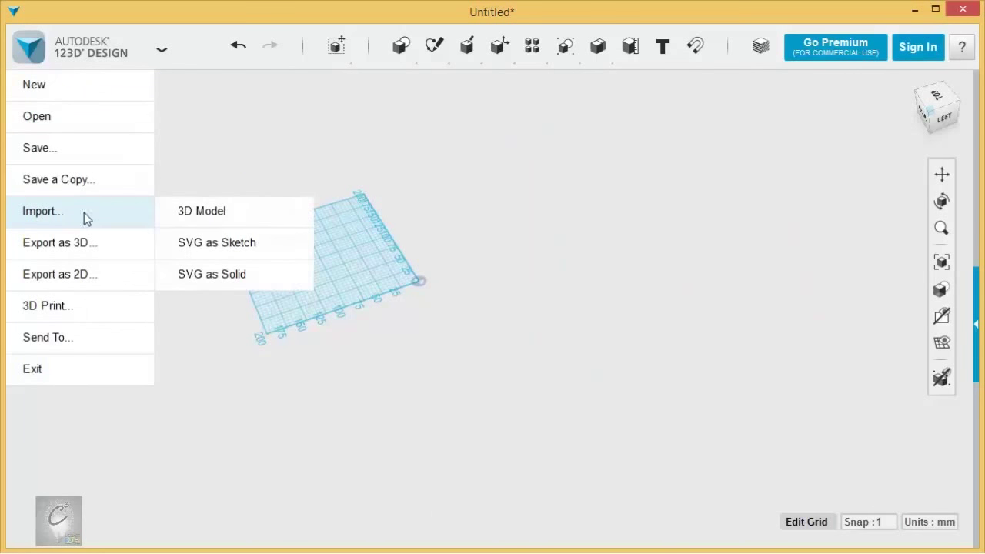
left_click(244, 248)
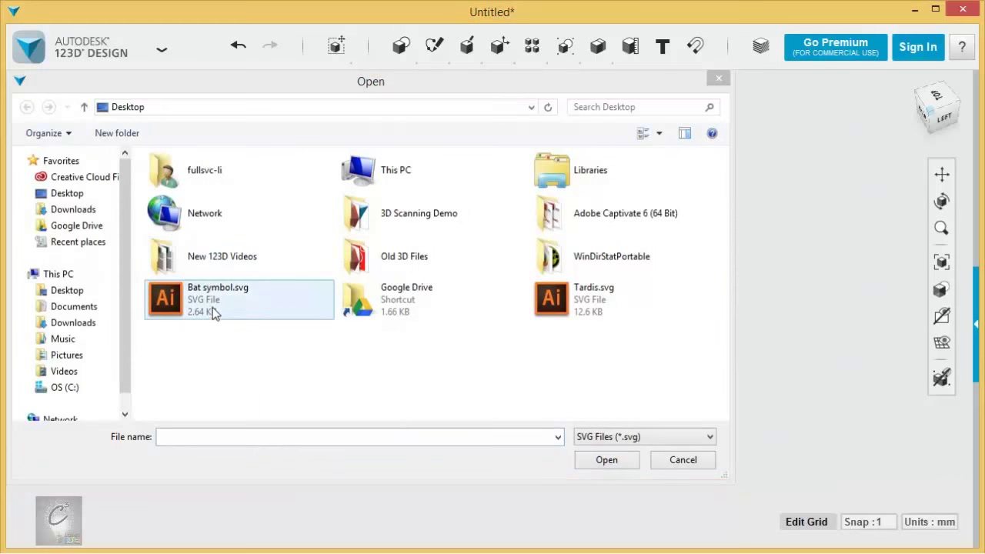
double_click(214, 308)
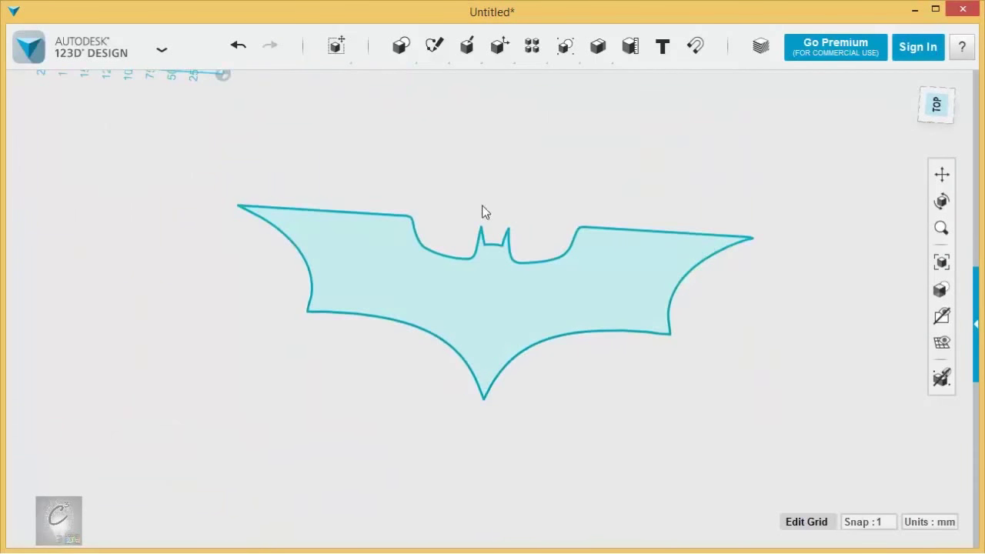
right_click_drag(482, 211, 478, 162)
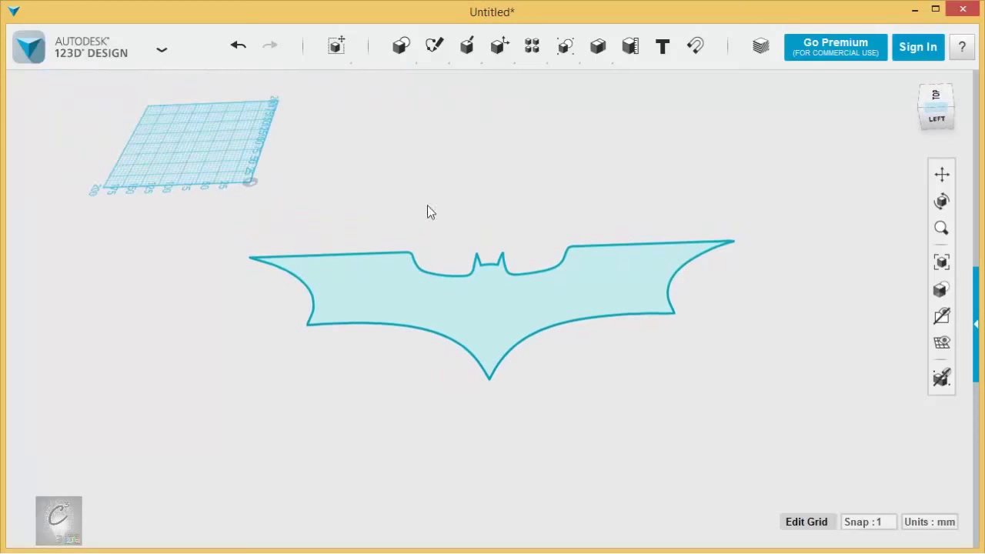
scroll(425, 301, "up", 3)
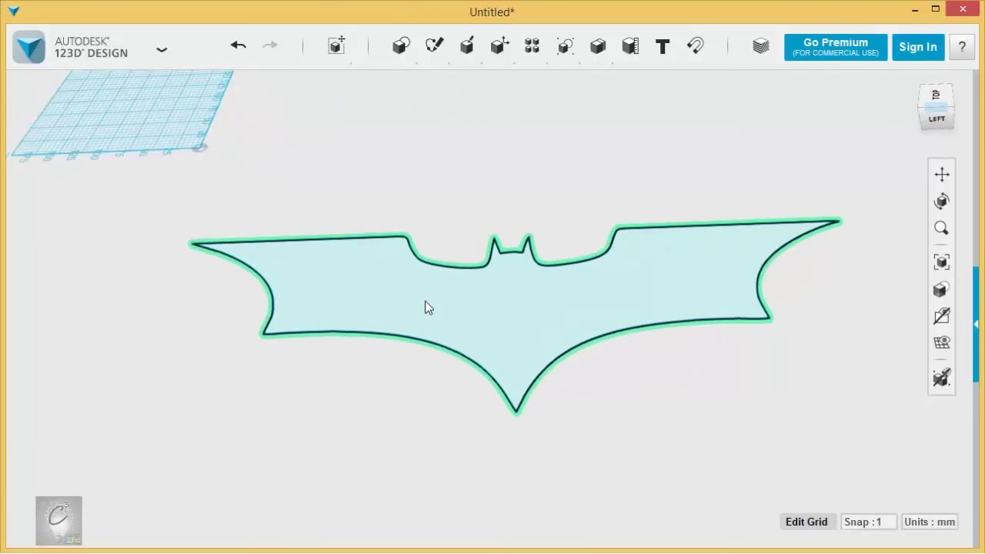
left_click(425, 301)
mouse_move(453, 371)
left_click(534, 365)
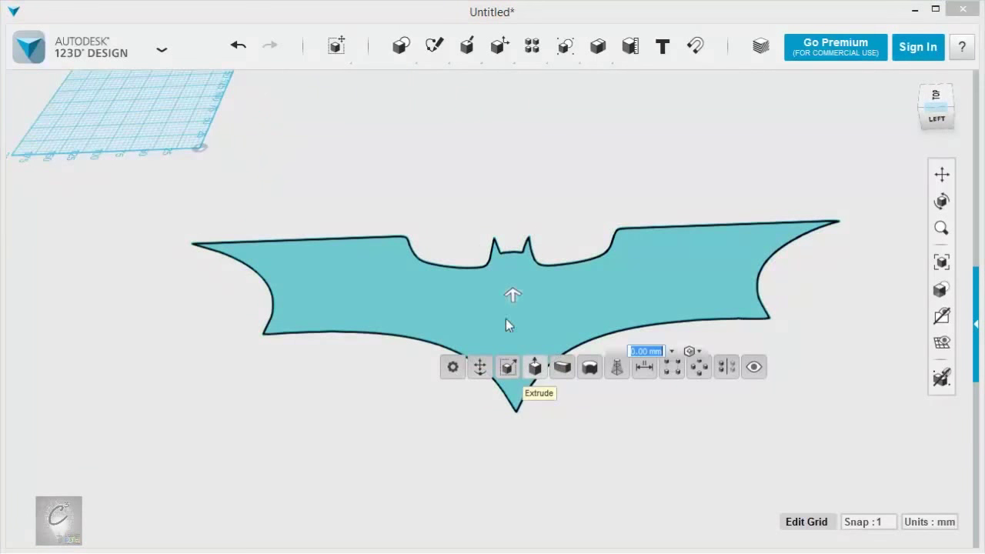
left_click_drag(515, 261, 450, 179)
right_click_drag(454, 135, 492, 121)
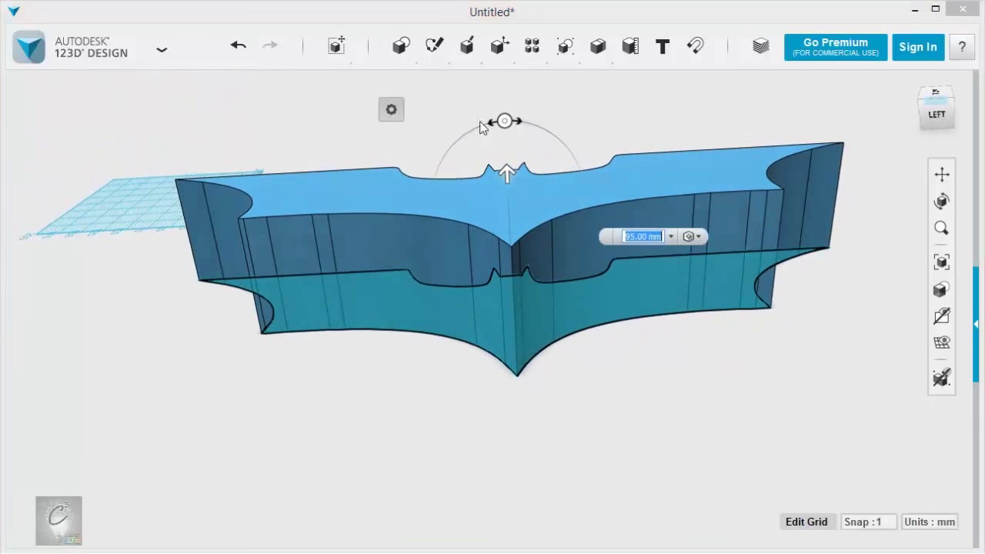
left_click_drag(493, 123, 490, 125)
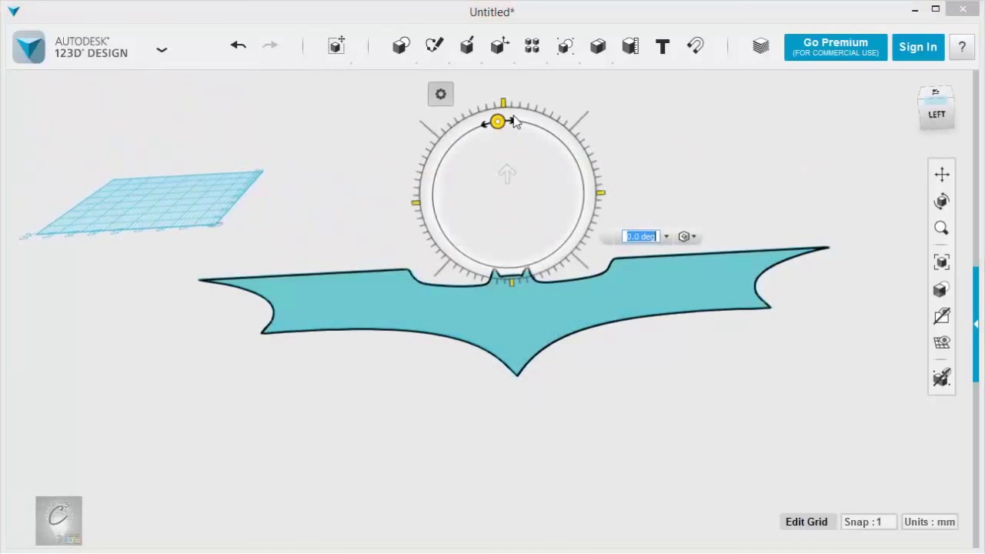
left_click_drag(554, 127, 594, 141)
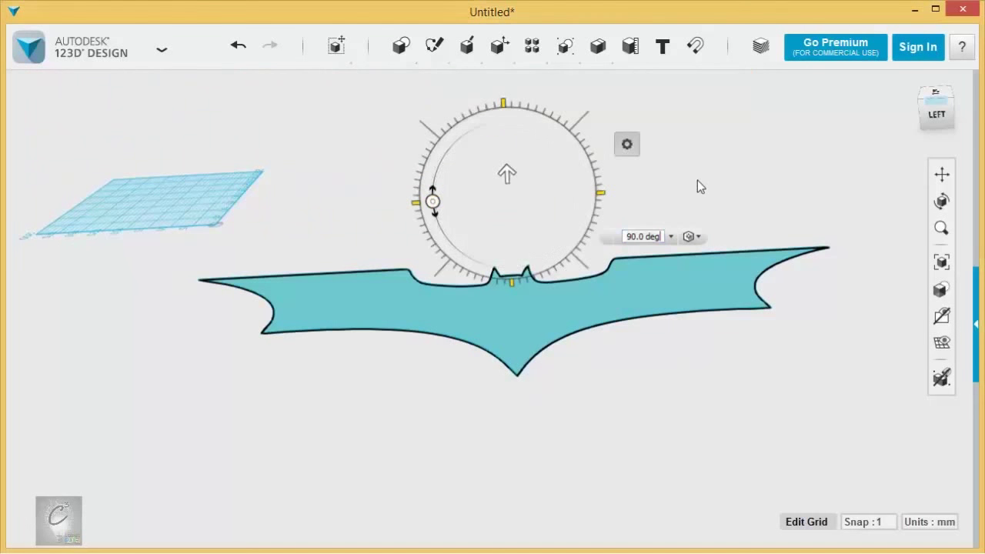
key("ctrl+z")
key("ctrl+y")
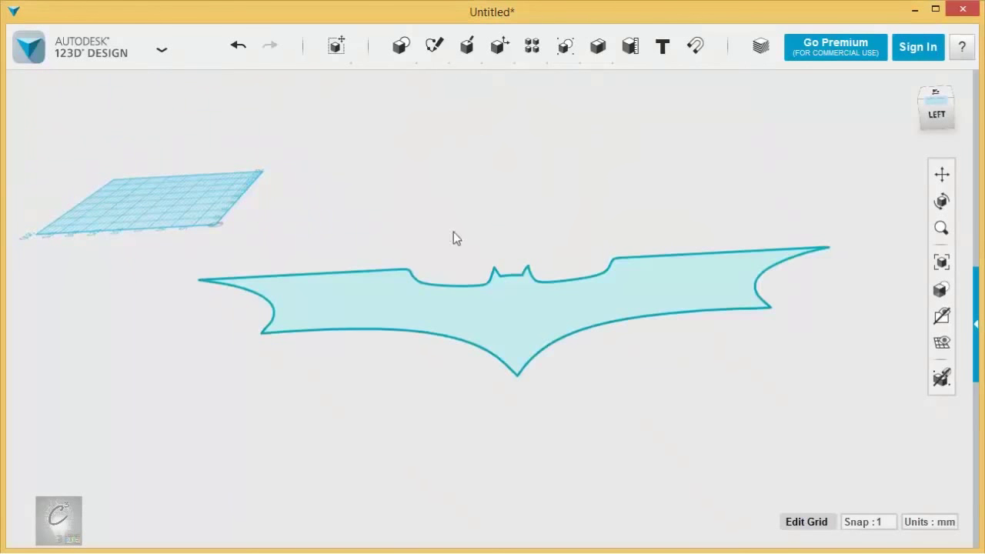
right_click_drag(455, 237, 364, 372)
scroll(340, 344, "up", 3)
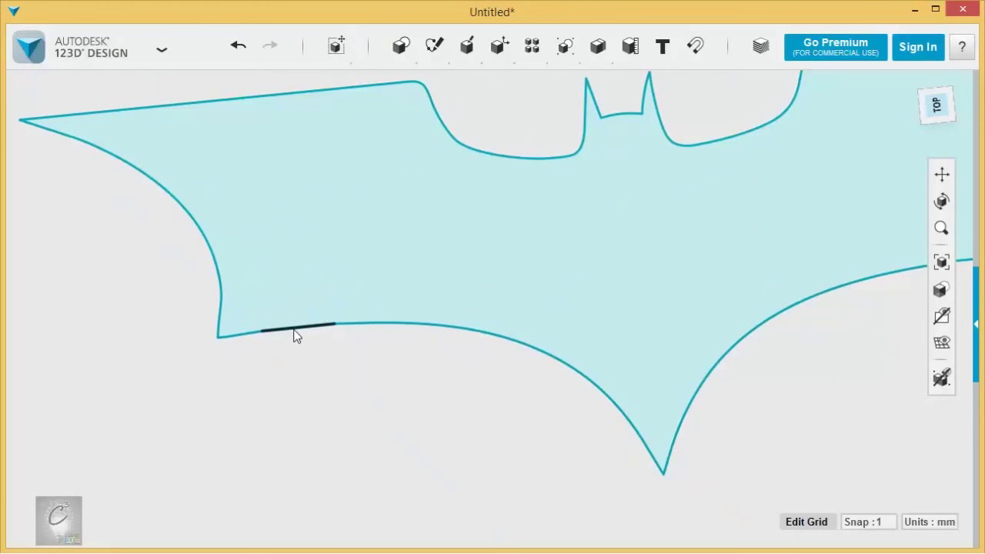
scroll(297, 337, "up", 2)
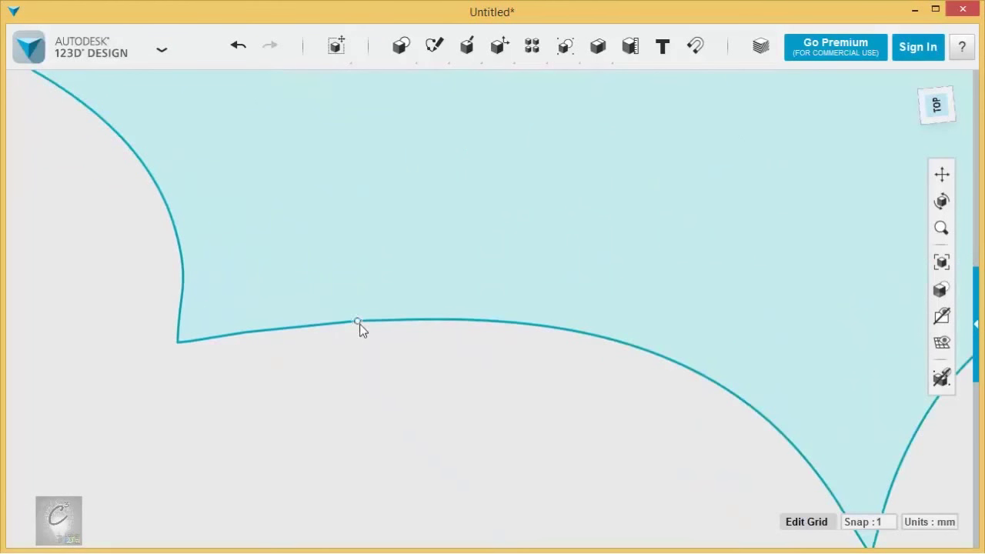
left_click(802, 440)
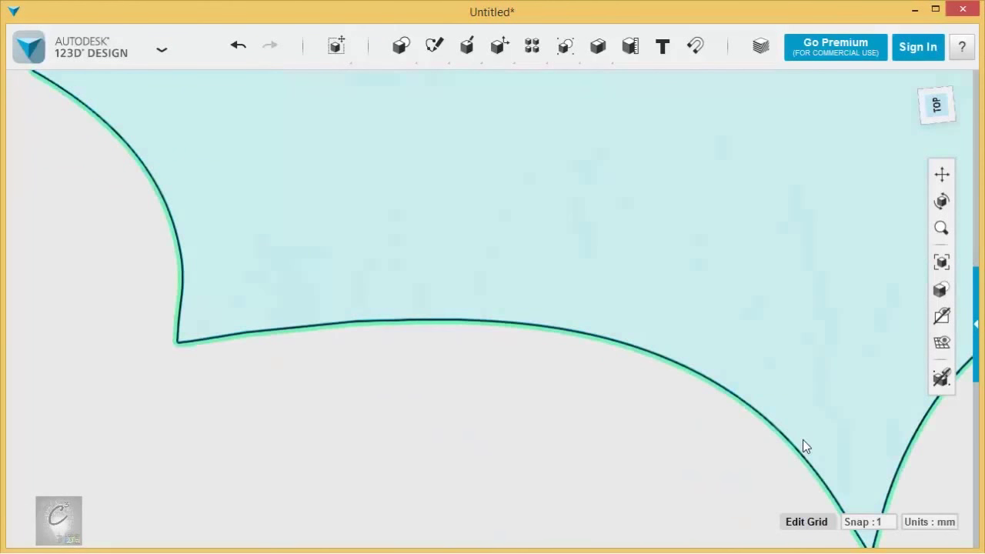
left_click(147, 188)
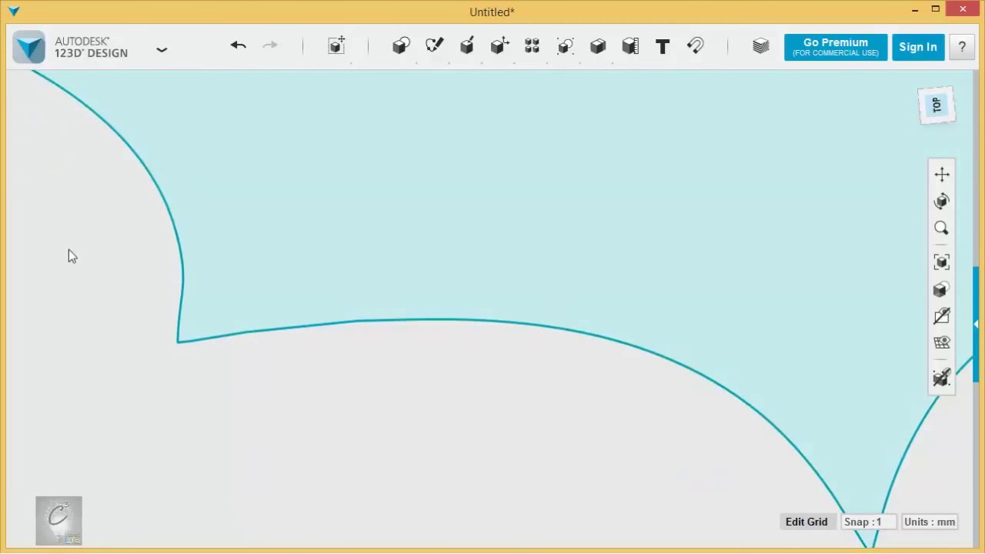
middle_click_drag(68, 254, 133, 440)
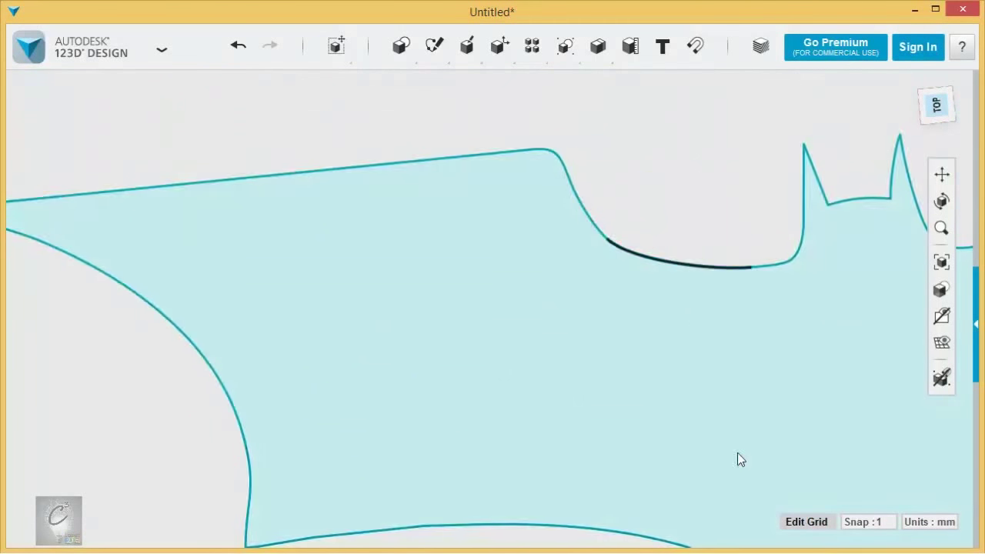
scroll(736, 427, "down", 3)
scroll(514, 320, "down", 3)
right_click_drag(514, 319, 549, 347)
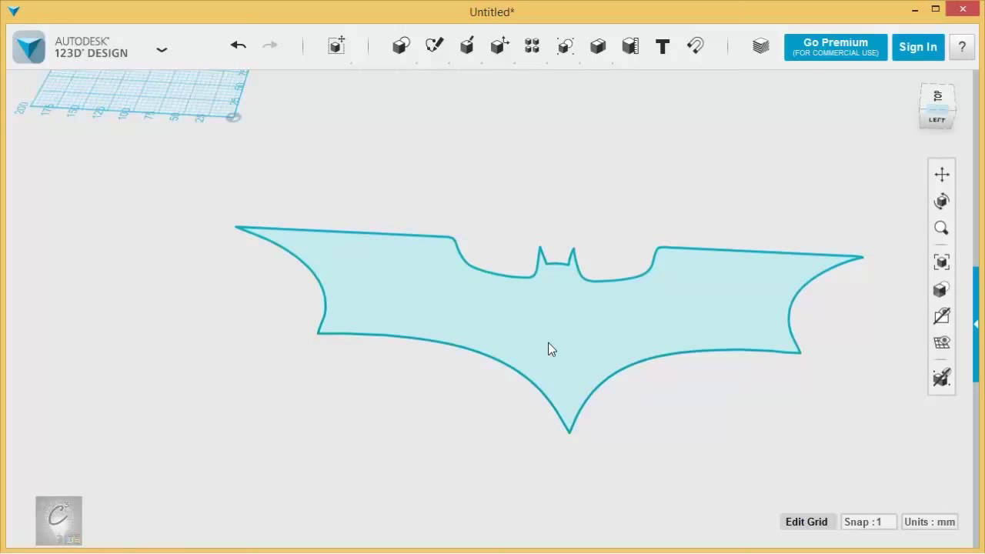
Step: Extrude the bat sketch to 50 mm tall
left_click(513, 362)
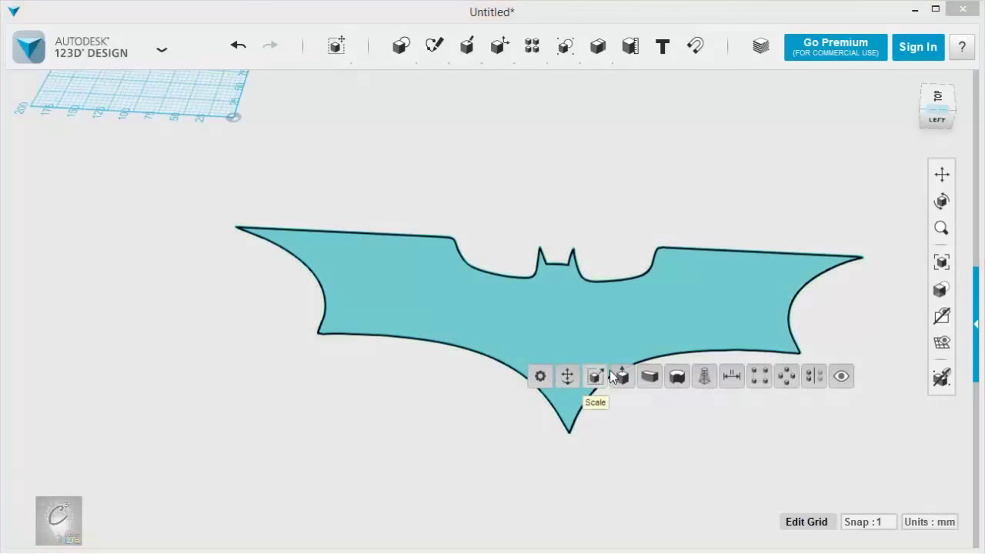
left_click(595, 375)
left_click_drag(567, 315, 578, 274)
left_click(488, 192)
Step: Lift the extruded bat solid off its sketch and delete it
scroll(363, 220, "down", 3)
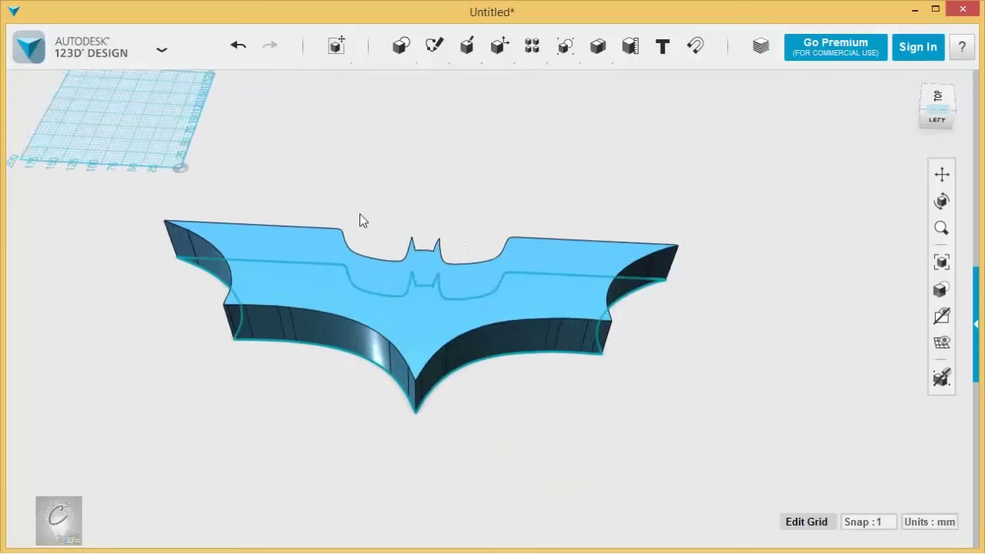
middle_click_drag(285, 196, 297, 243)
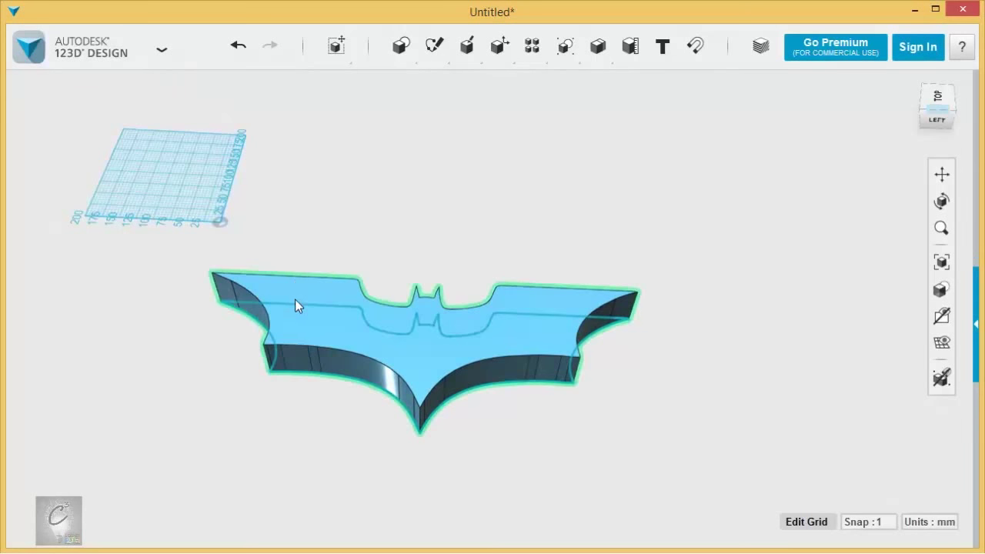
left_click_drag(314, 302, 374, 228)
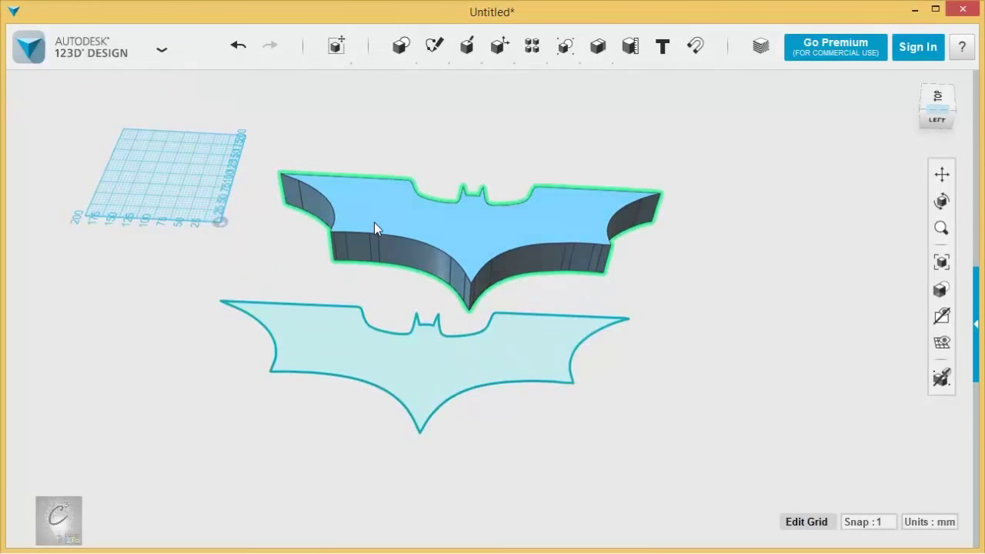
key("Delete")
Step: Look straight down and centre the whole bat sketch in view
mouse_move(411, 337)
right_mouse_down()
mouse_move(451, 336)
mouse_move(451, 363)
right_mouse_up()
scroll(445, 339, "up", 3)
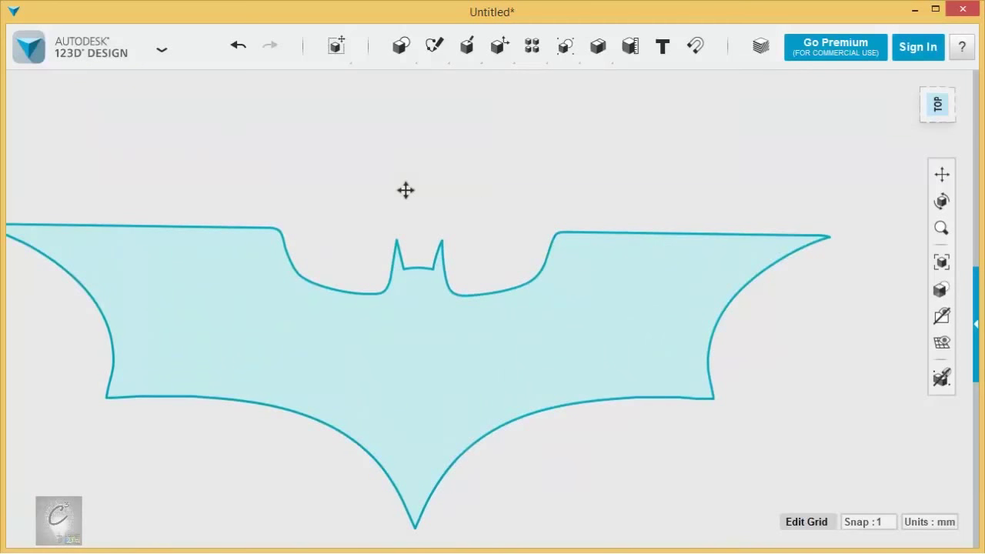
mouse_move(406, 191)
middle_mouse_down()
mouse_move(464, 189)
mouse_move(478, 208)
middle_mouse_up()
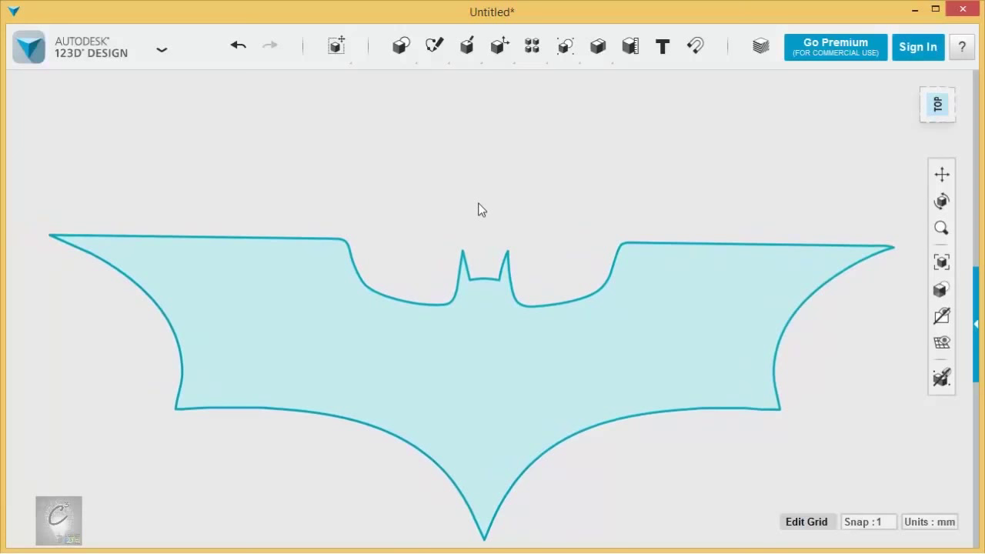
scroll(478, 203, "down", 2)
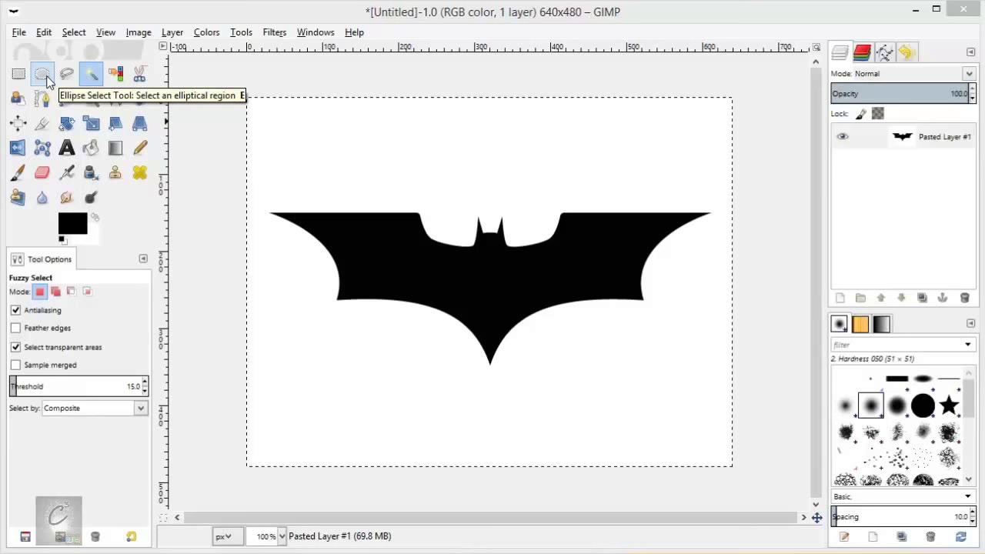
left_click(42, 74)
left_click_drag(254, 178, 735, 390)
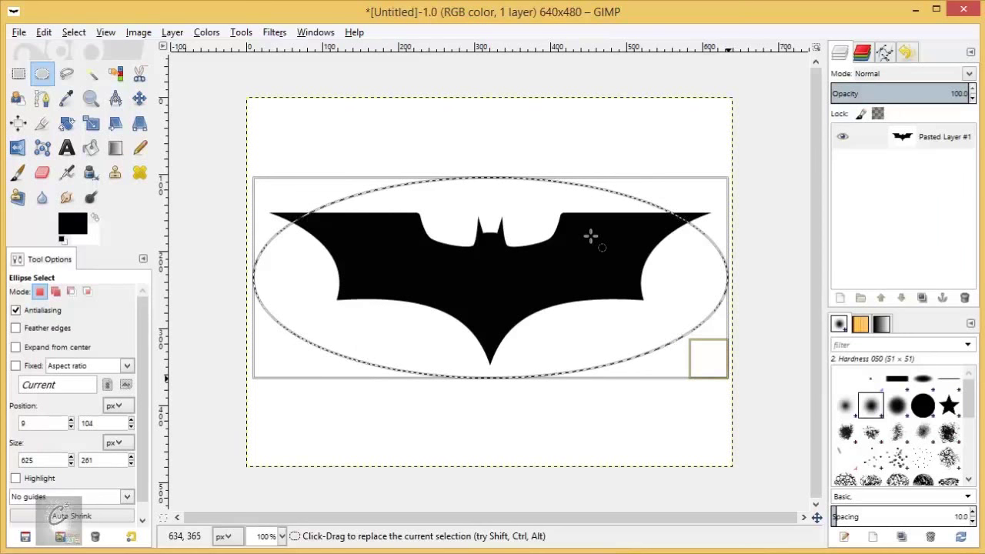
key("Delete")
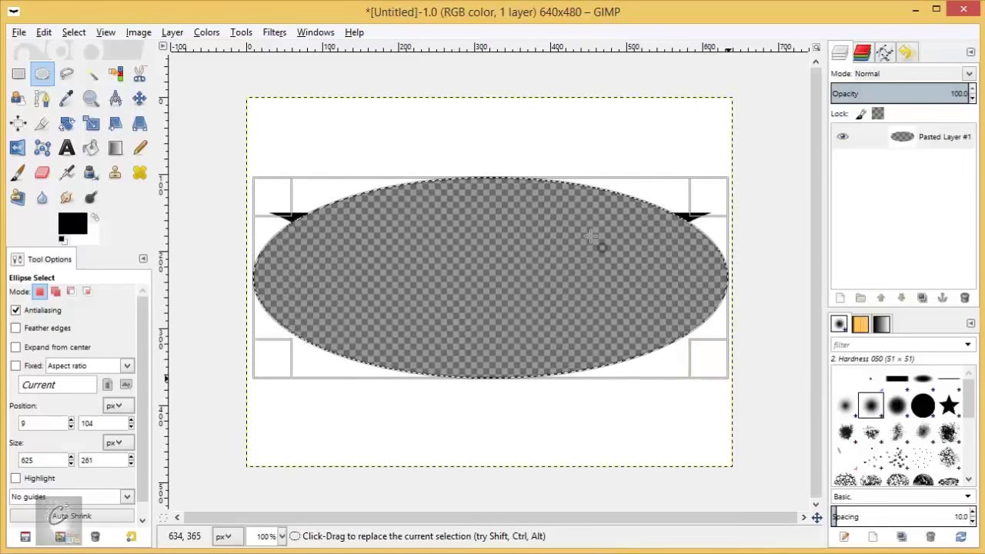
key("ctrl+z")
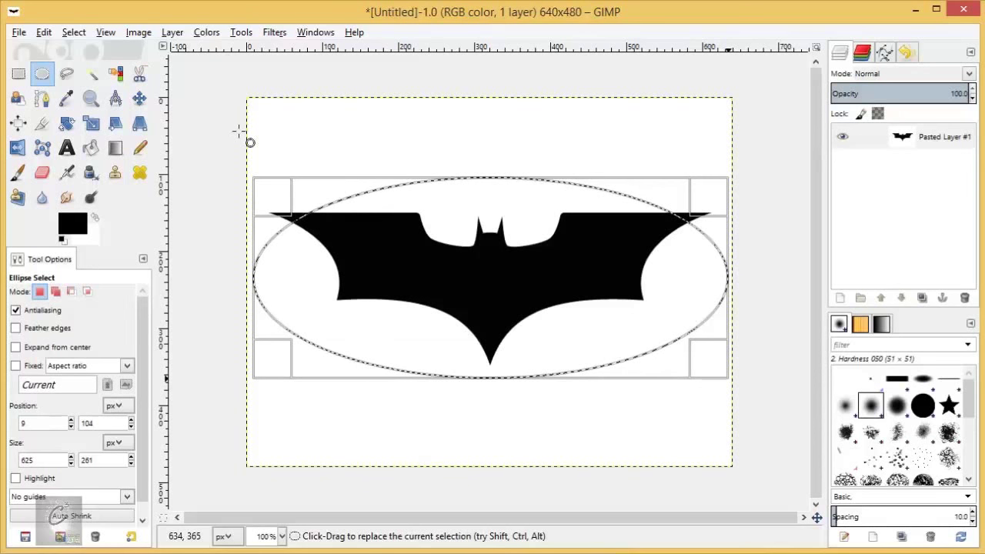
left_click(91, 73)
key("ctrl+shift+a")
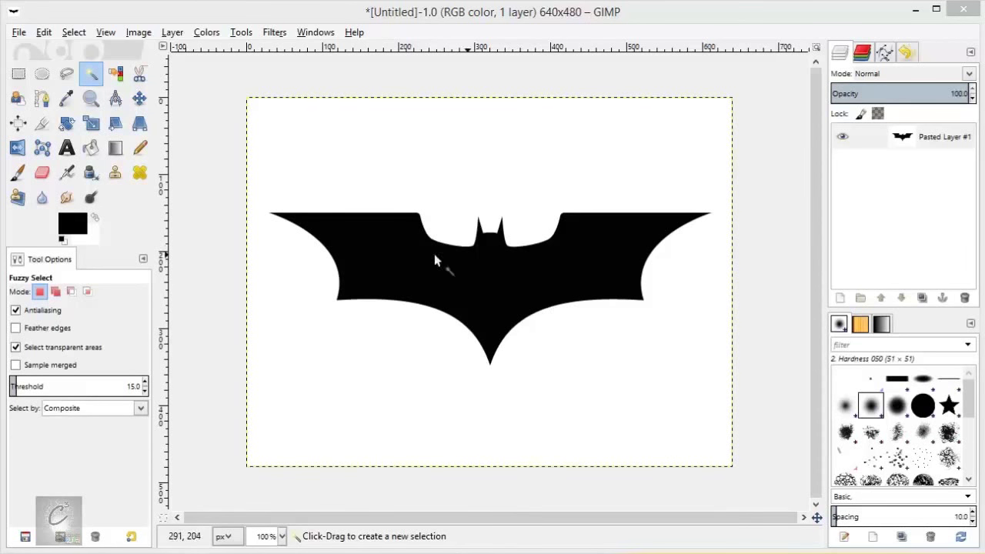
Step: Fuzzy-select the black bat shape and show the Paths list
left_click(377, 259)
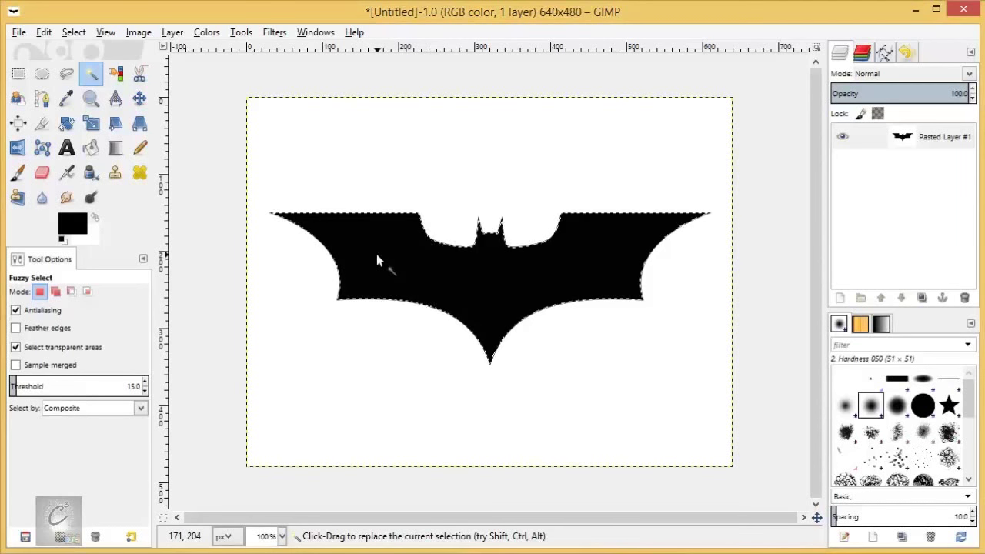
left_click(887, 57)
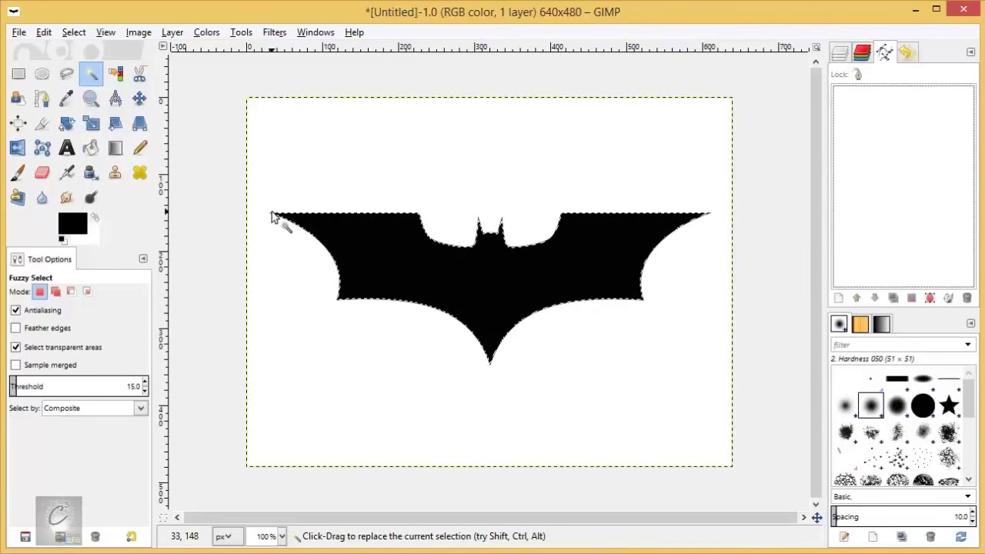
Step: Convert the bat selection into the 'Selection' path and bring up its export option
left_click(931, 299)
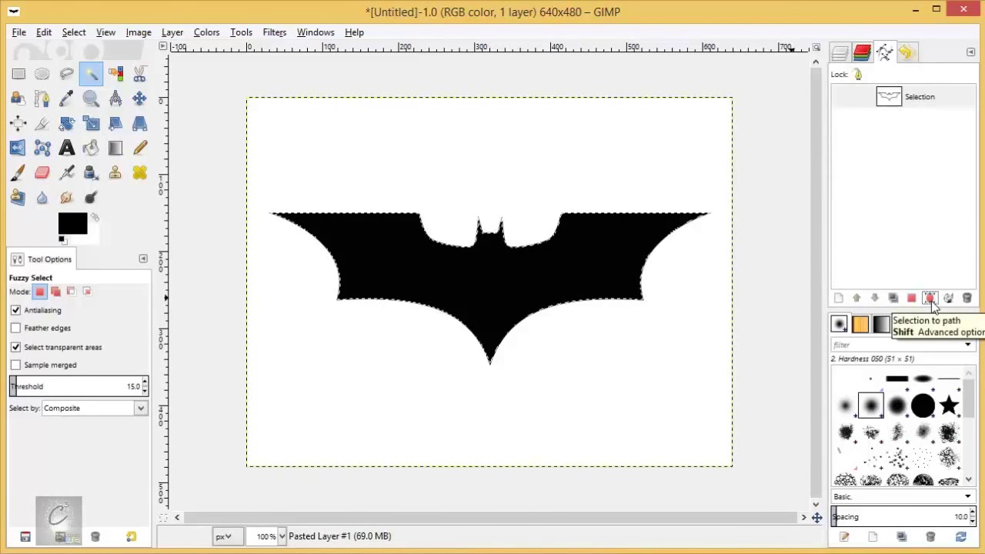
right_click(895, 103)
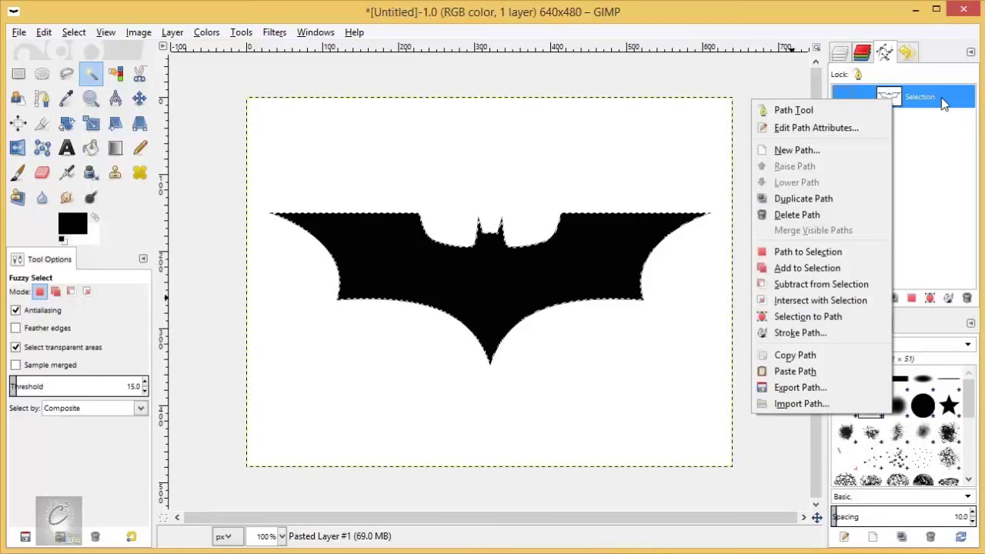
Step: Export the Selection path to the Desktop as Bat Symbol 2.svg
left_click(798, 388)
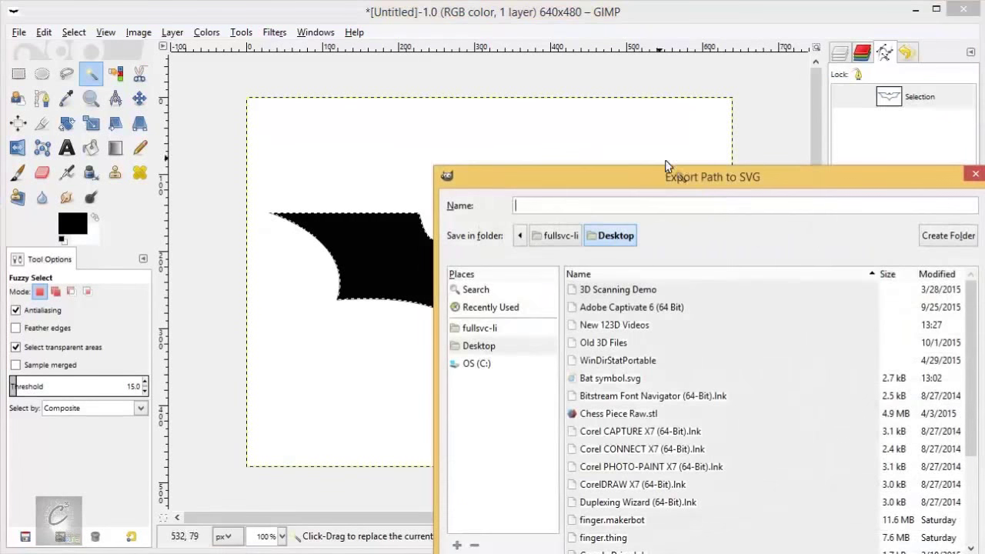
left_click_drag(698, 181, 469, 70)
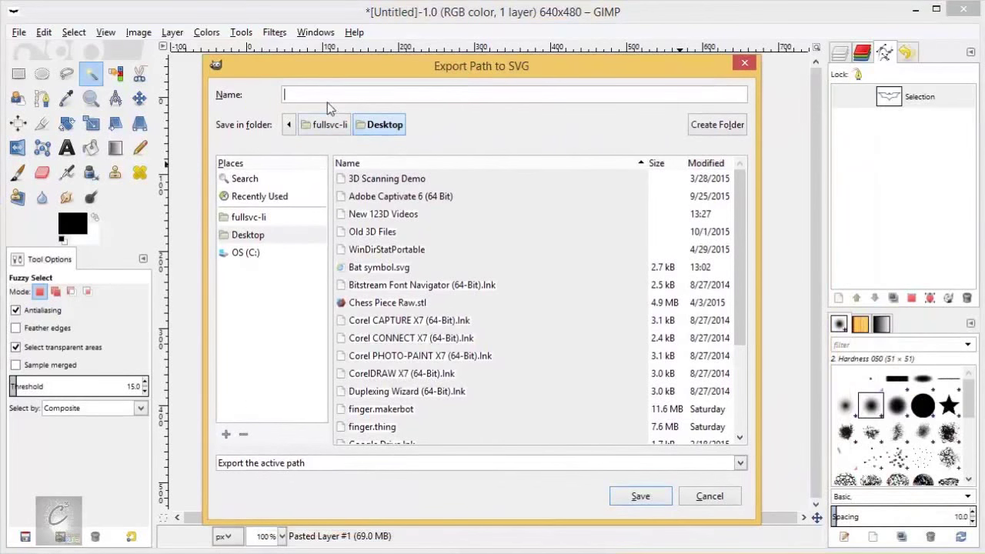
left_click(247, 237)
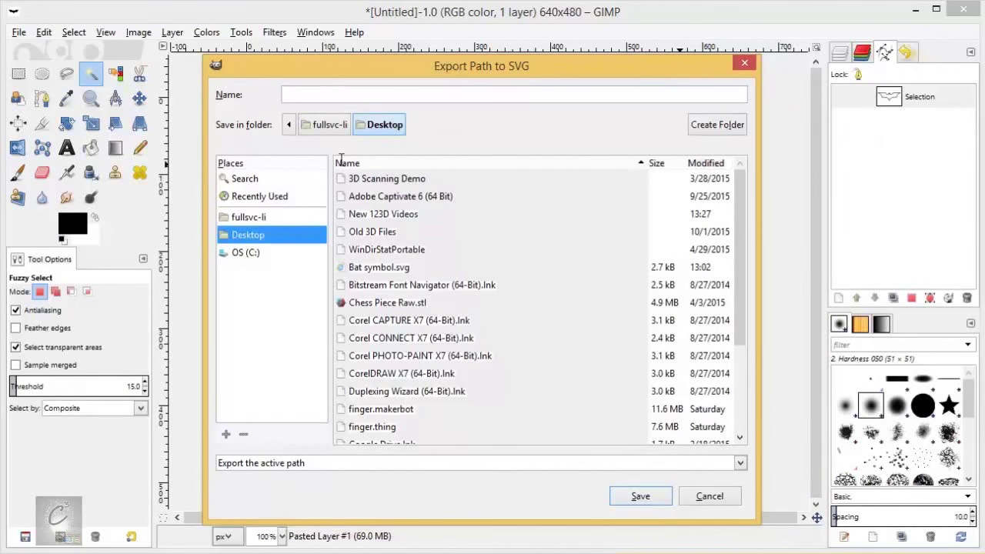
left_click(356, 92)
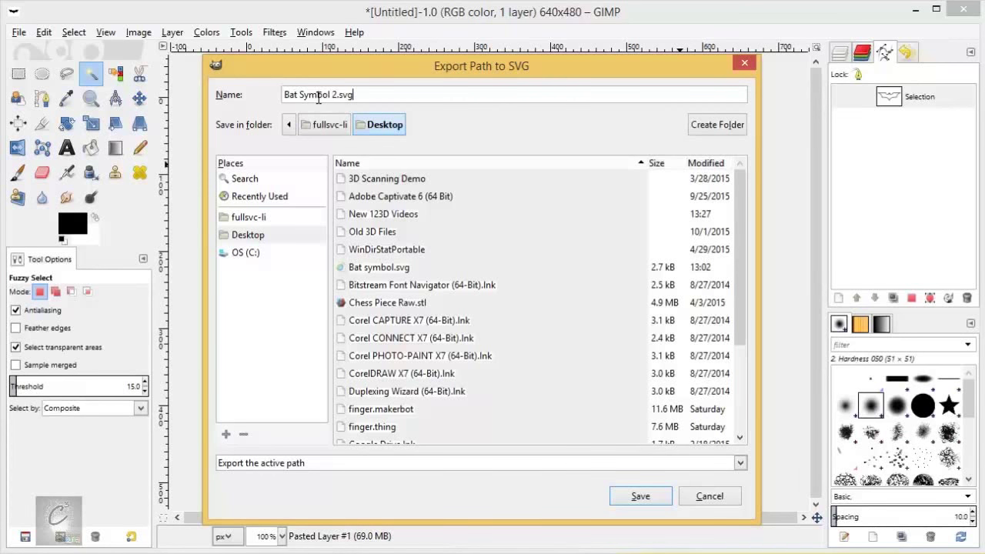
key("Return")
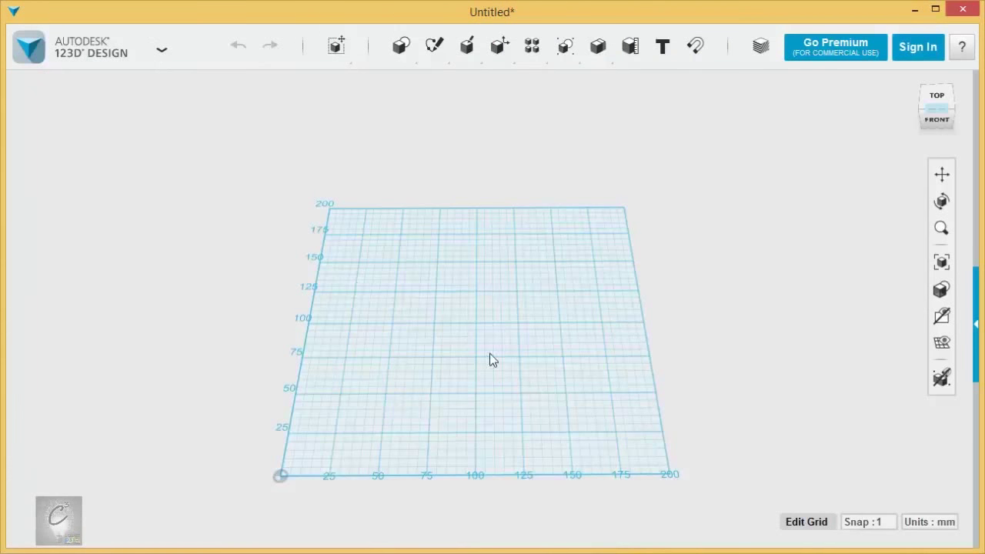
Step: Import Bat Symbol 2.svg as a solid bat and orbit to a flatter overhead view
left_click(121, 56)
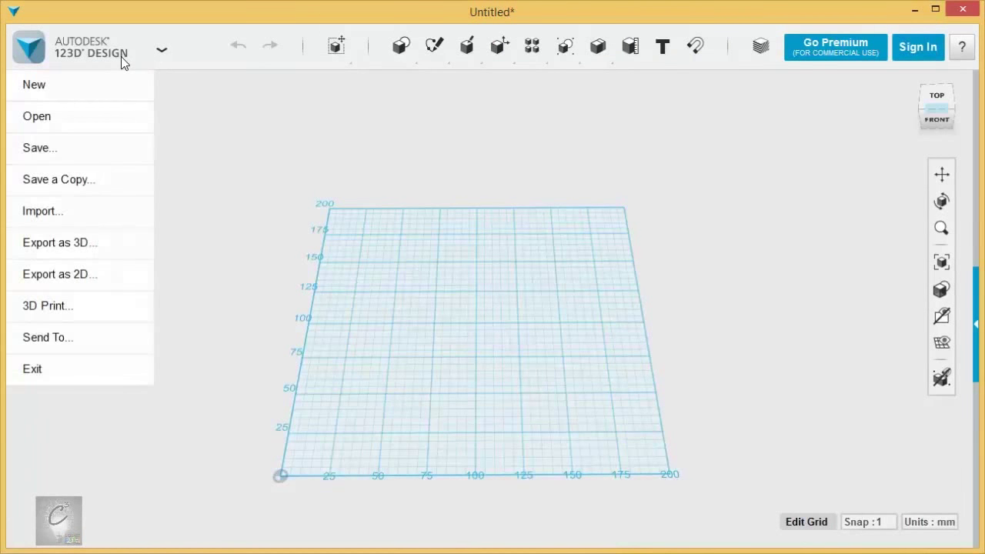
mouse_move(56, 205)
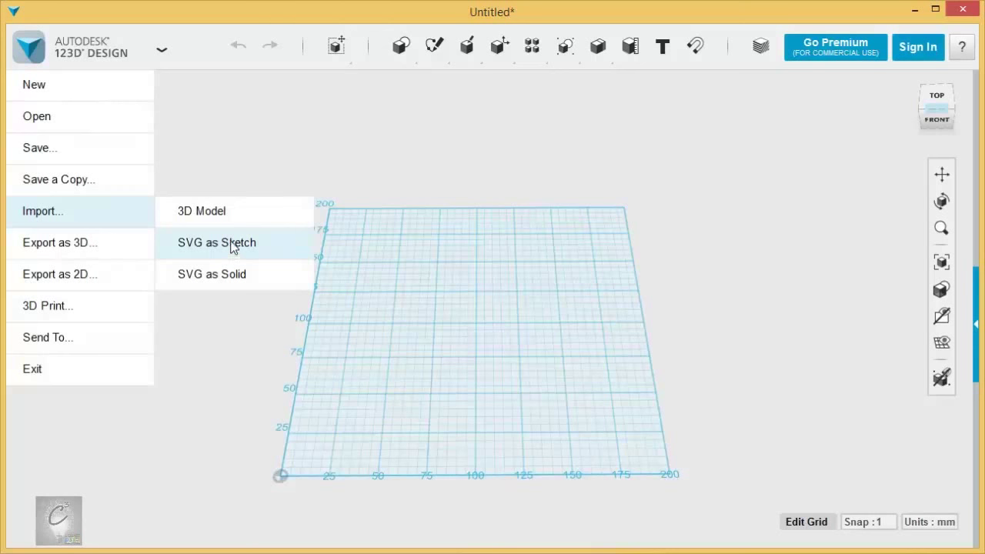
left_click(236, 277)
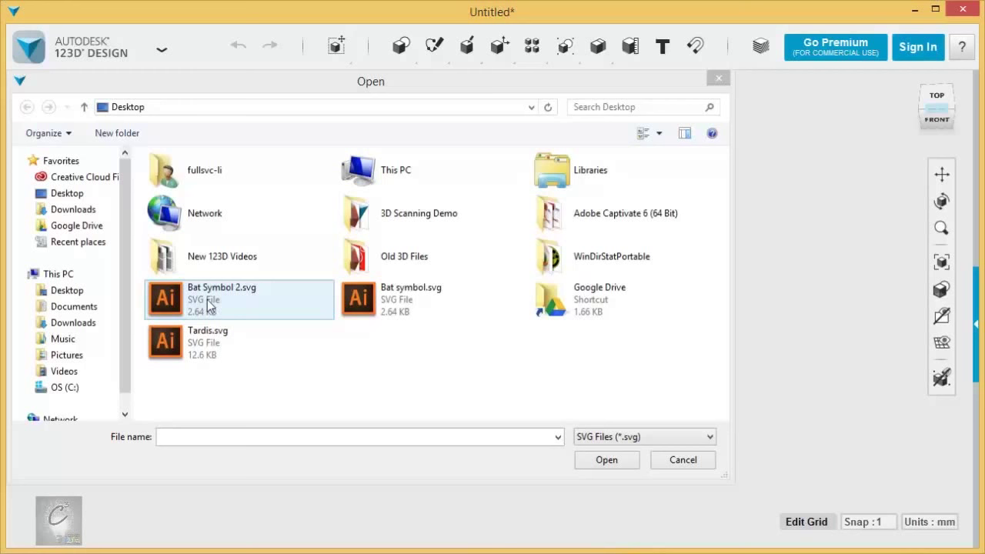
double_click(207, 300)
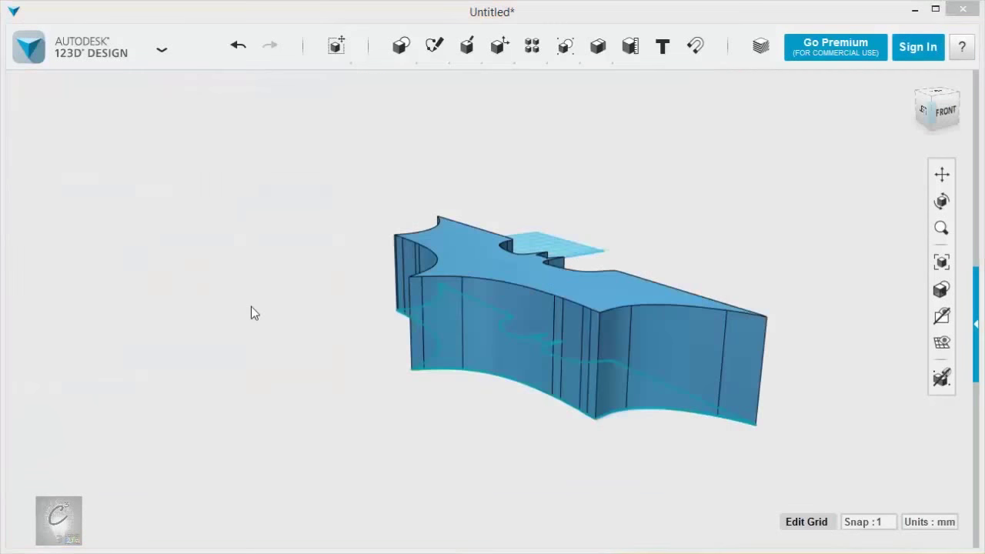
mouse_move(281, 317)
right_mouse_down()
mouse_move(314, 240)
mouse_move(341, 264)
mouse_move(393, 274)
mouse_move(466, 242)
mouse_move(382, 259)
mouse_move(508, 278)
mouse_move(249, 203)
mouse_move(293, 244)
mouse_move(330, 254)
mouse_move(290, 311)
mouse_move(548, 239)
mouse_move(513, 282)
mouse_move(519, 254)
mouse_move(539, 257)
mouse_move(487, 244)
mouse_move(382, 297)
right_mouse_up()
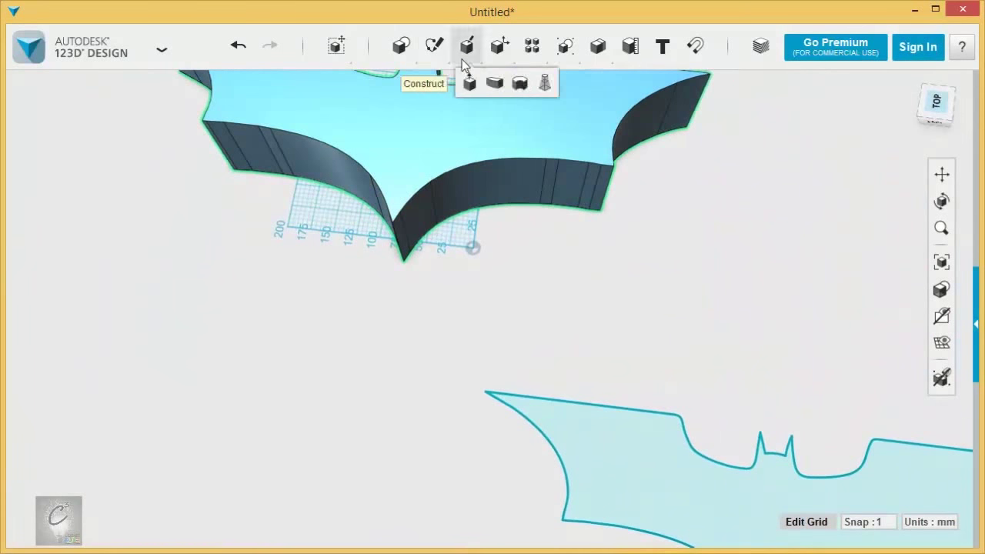
mouse_move(434, 47)
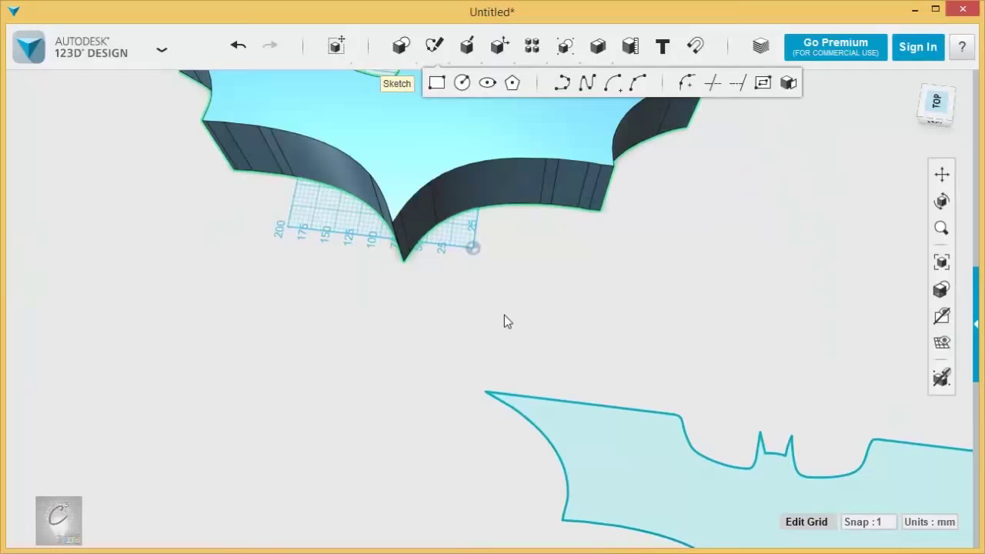
scroll(474, 292, "down", 3)
right_click_drag(474, 292, 378, 288)
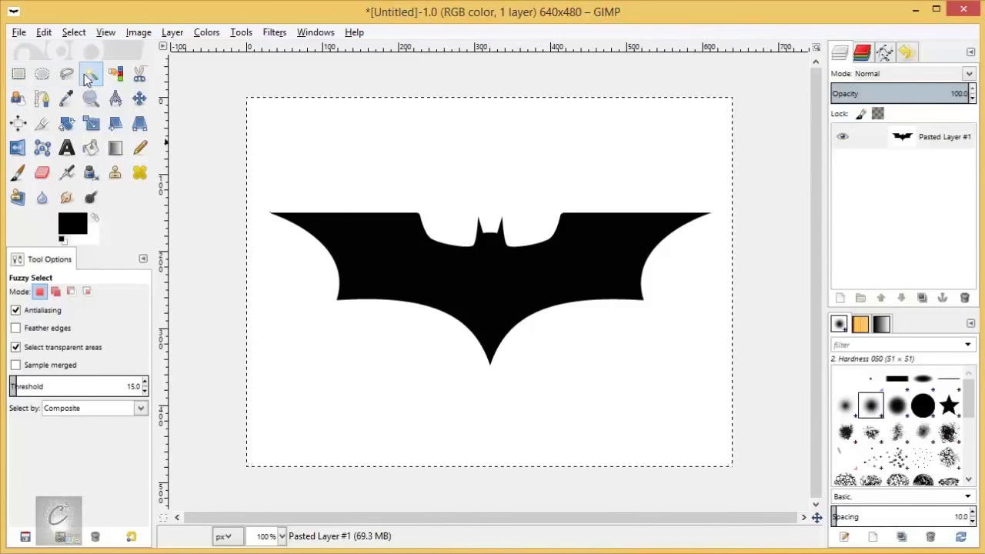
Step: Pick the Rectangle Select tool in GIMP's toolbox
left_click(18, 74)
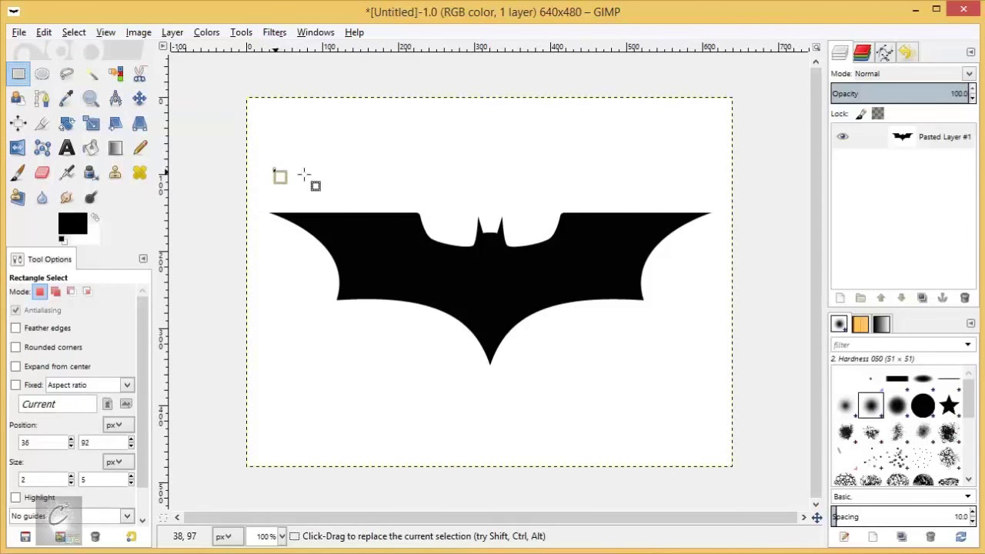